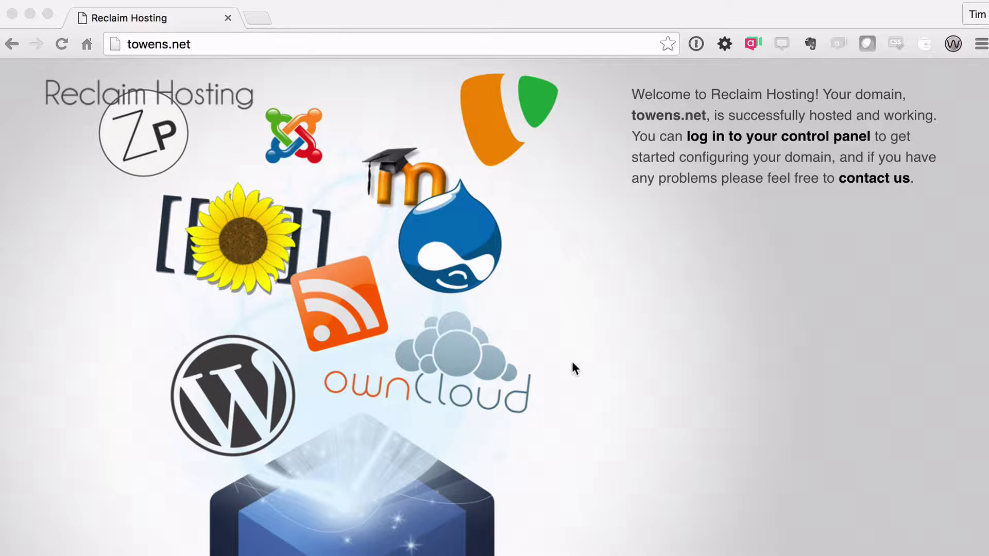
Step: Sign in to the Reclaim Hosting Client Area with the account e-mail and password
left_click(746, 139)
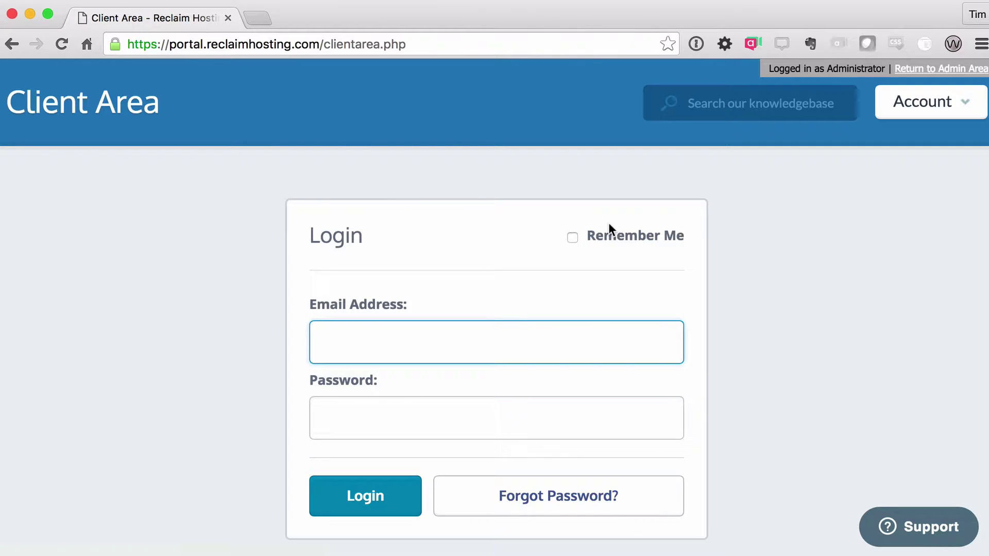
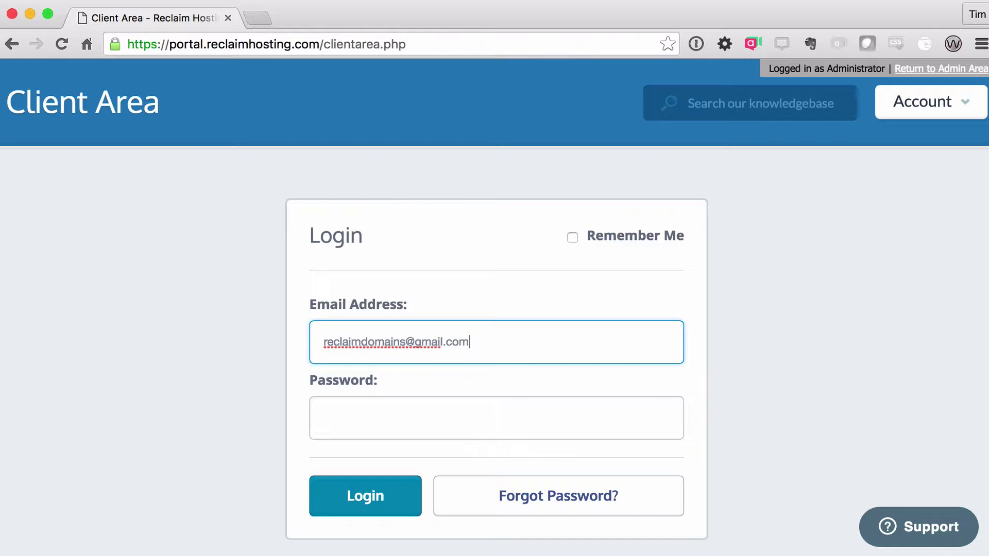
key("Return")
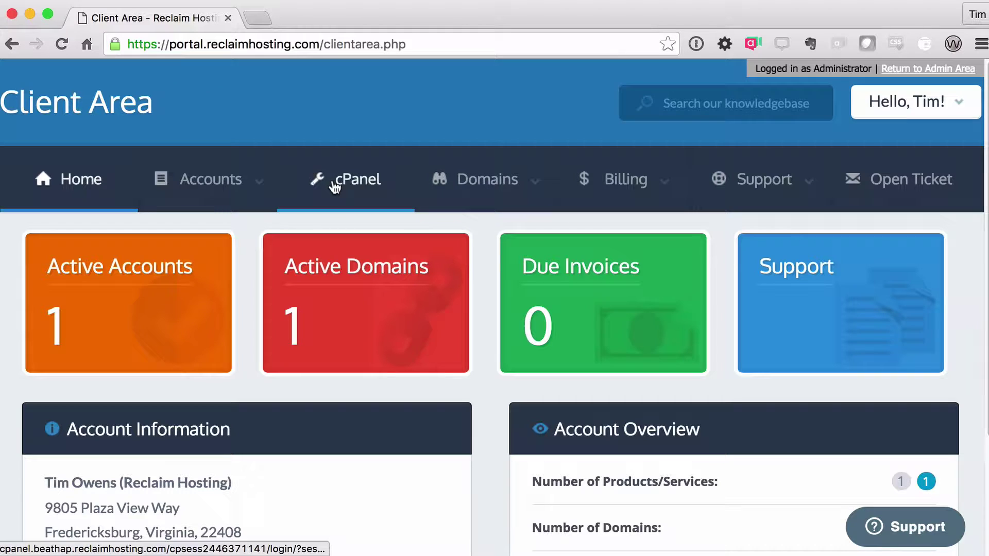
Step: Open cPanel for the hosting account and scroll down to the Domains tools
left_click(346, 181)
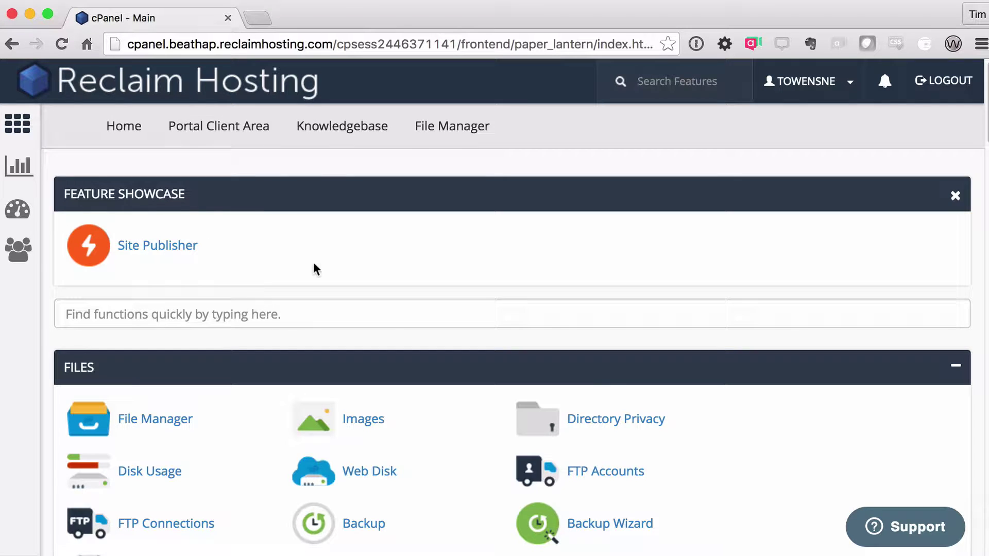
scroll(304, 265, "down", 1)
scroll(296, 270, "down", 15)
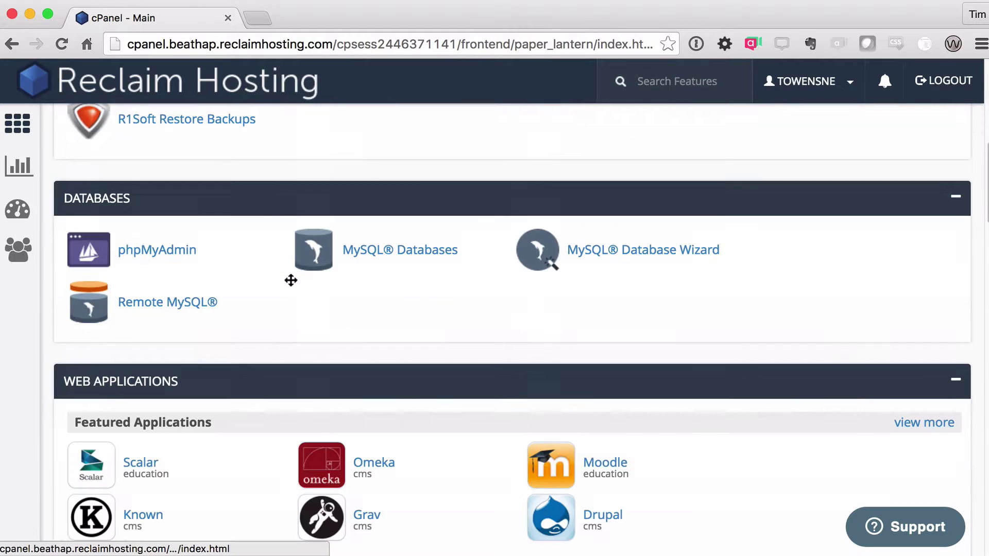
scroll(295, 285, "down", 2)
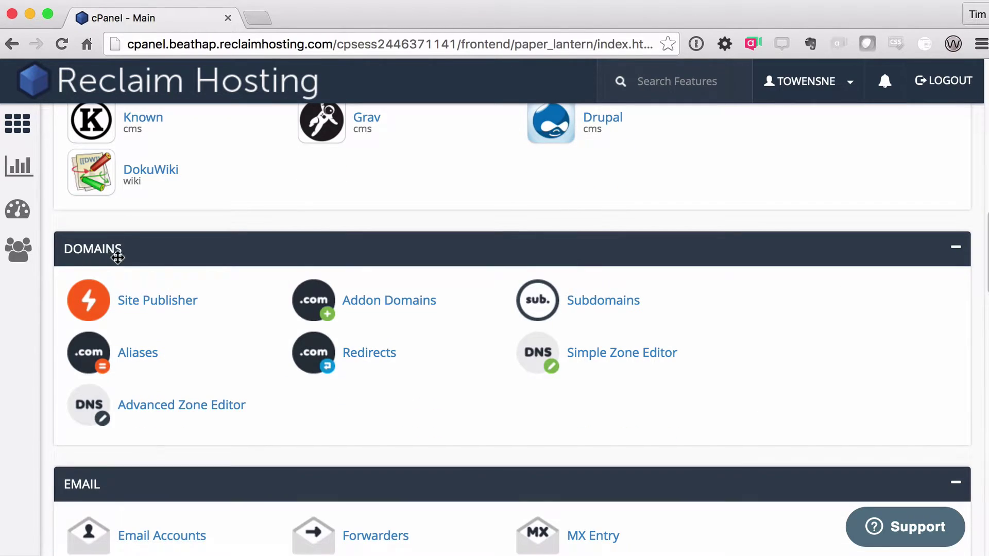
Step: Open Site Publisher, then load towens.net in a new tab to check its default page
left_click(164, 308)
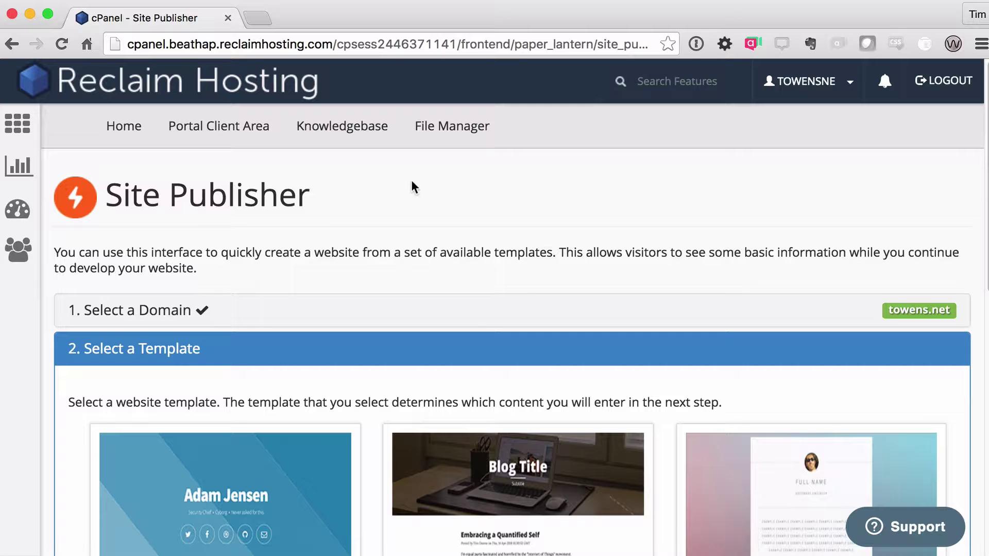
key("super+t")
type("towens.net")
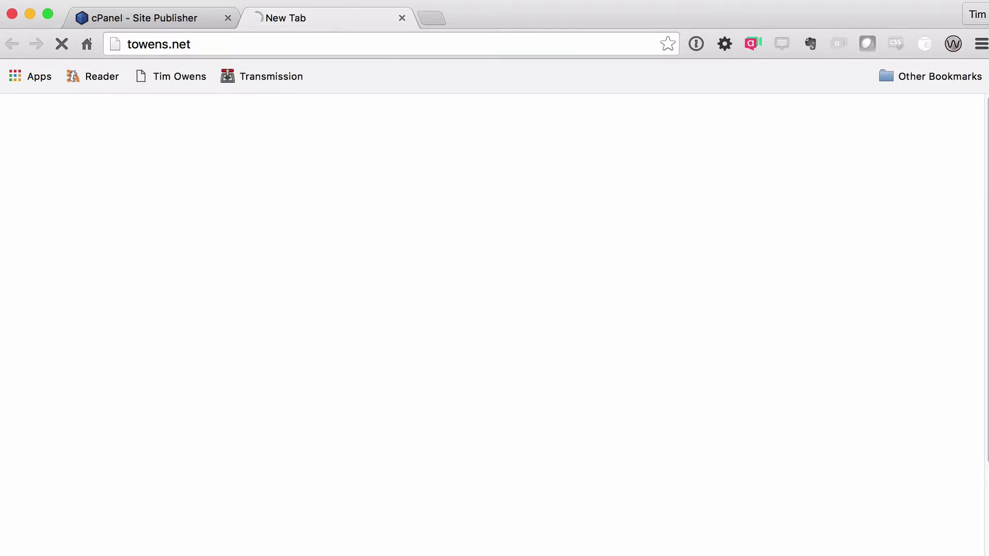
key("Return")
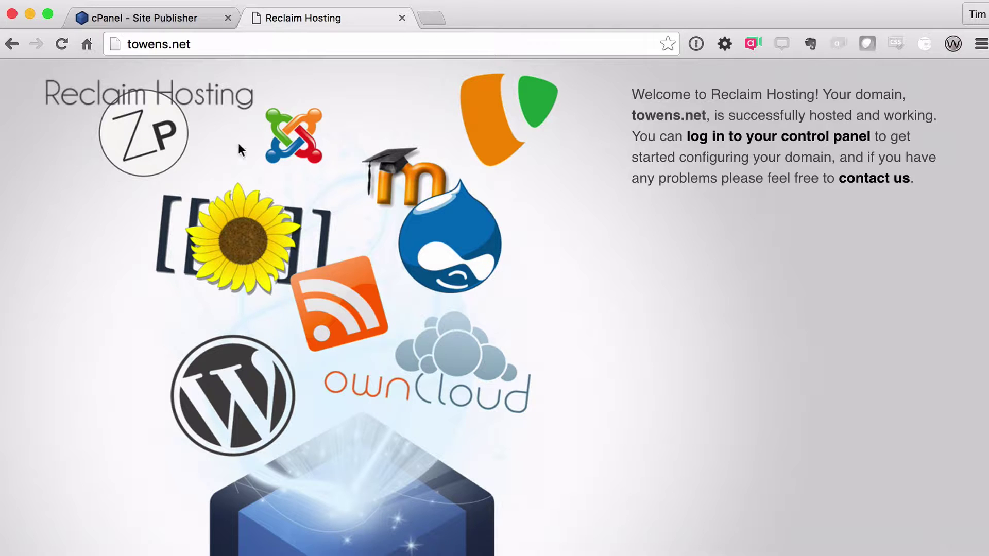
Step: Back in Site Publisher, browse the templates and pick the Aerial template
left_click(160, 16)
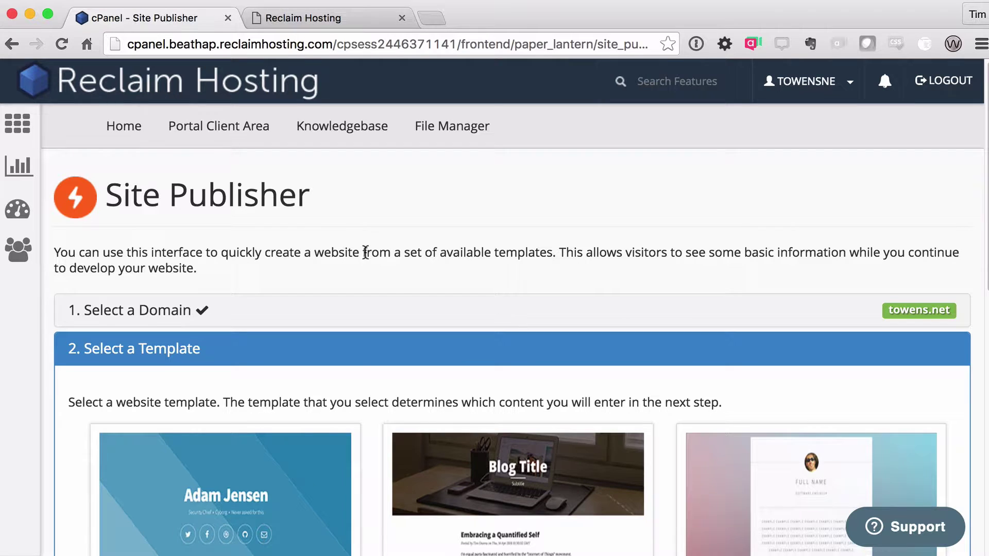
scroll(365, 252, "down", 6)
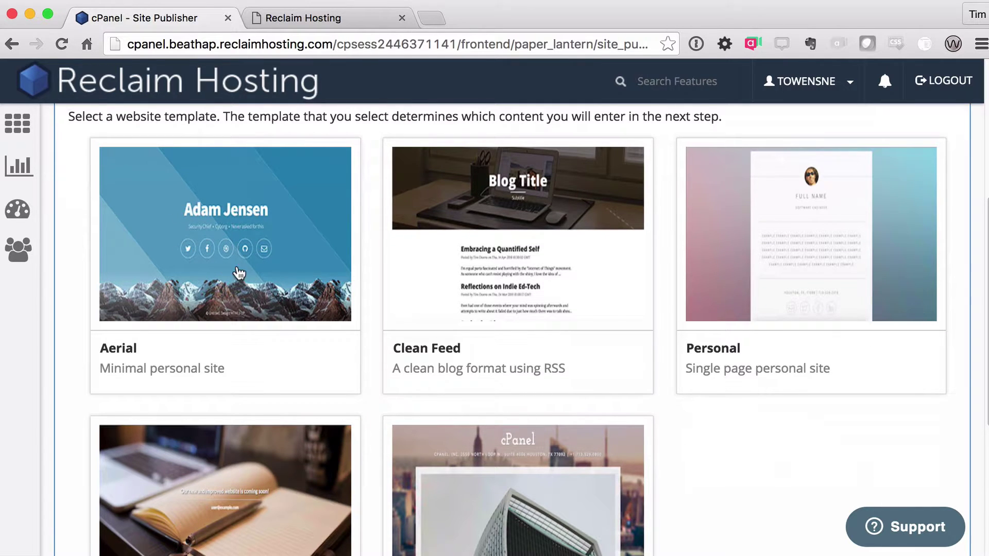
scroll(582, 330, "down", 3)
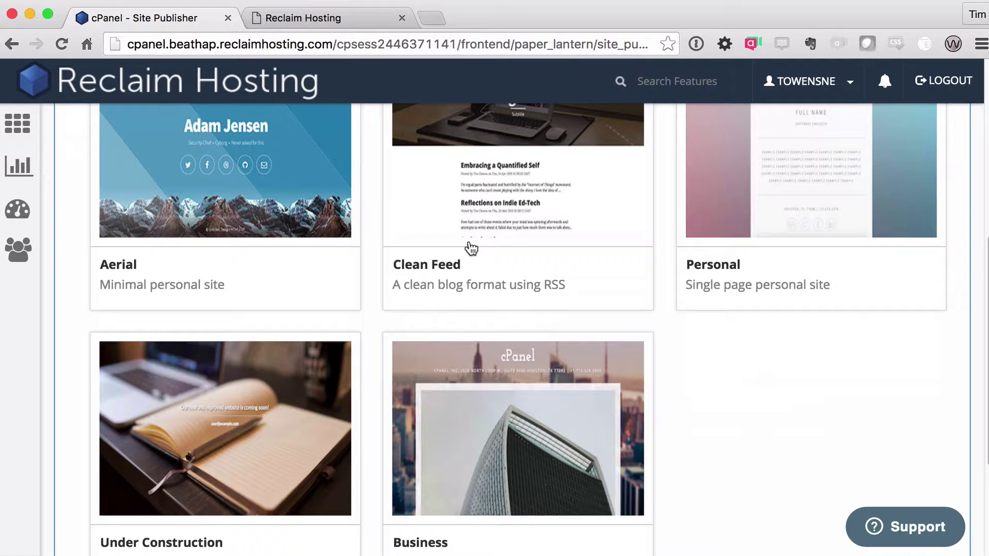
scroll(612, 435, "down", 3)
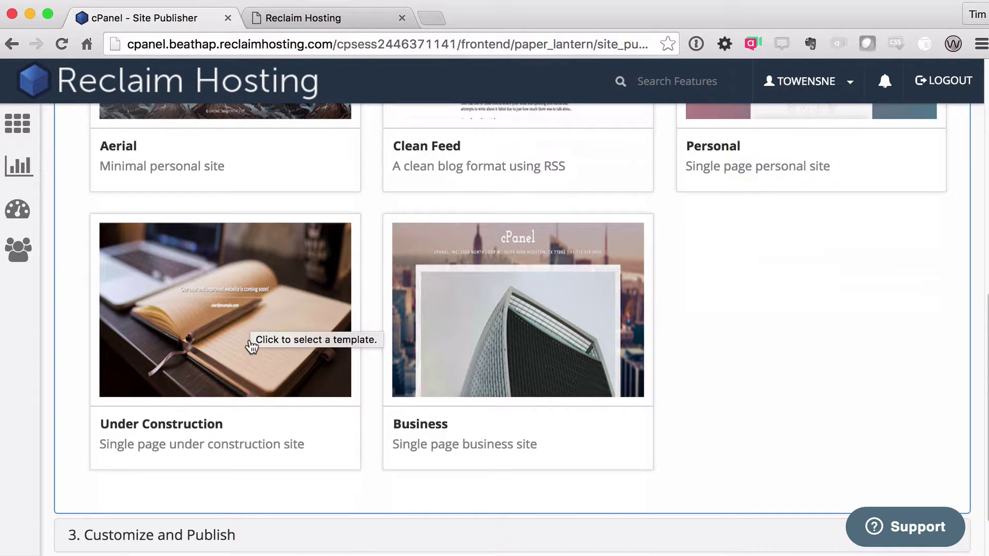
scroll(797, 387, "up", 1)
scroll(737, 361, "up", 5)
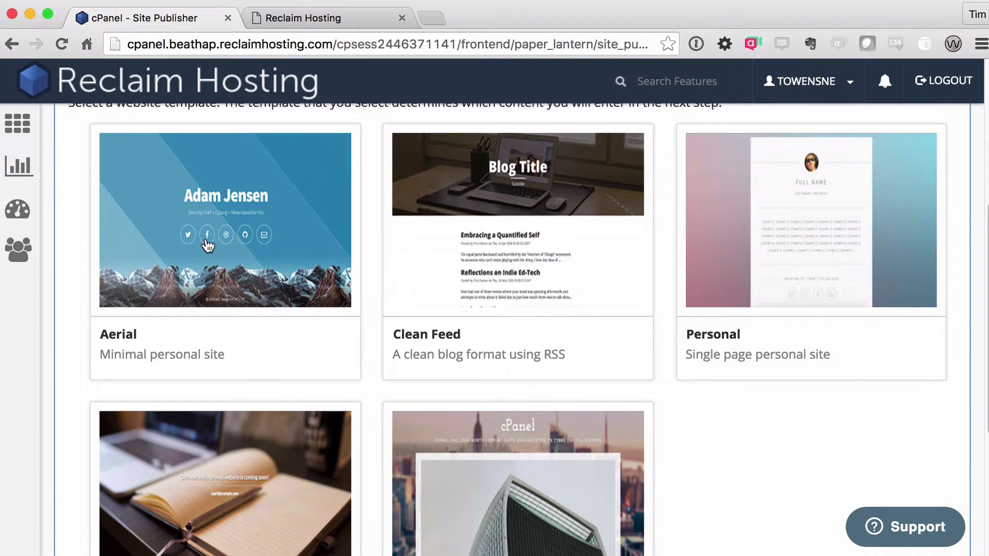
left_click(208, 204)
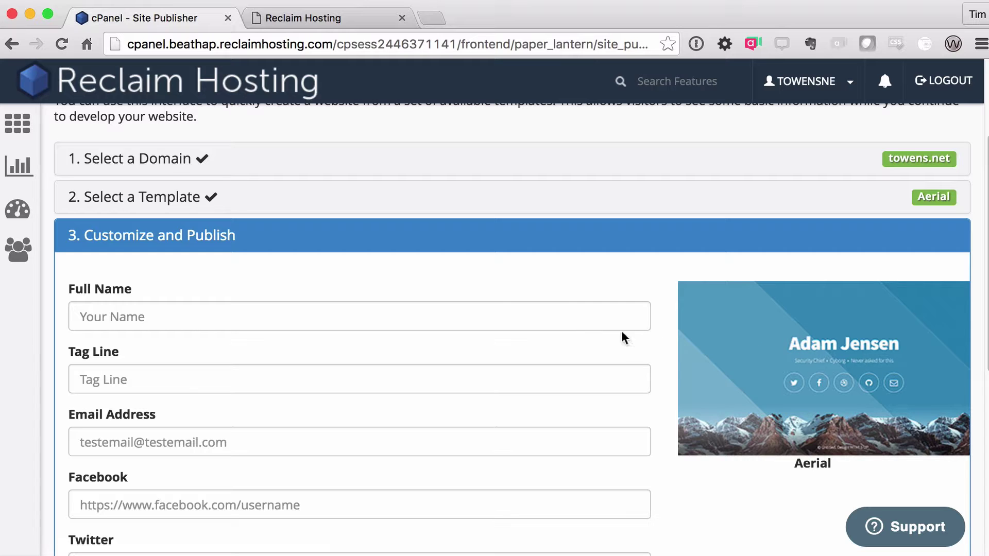
Step: Enter the person's full name and the tagline 'Co-Founder at Reclaim Hosting'
left_click(582, 322)
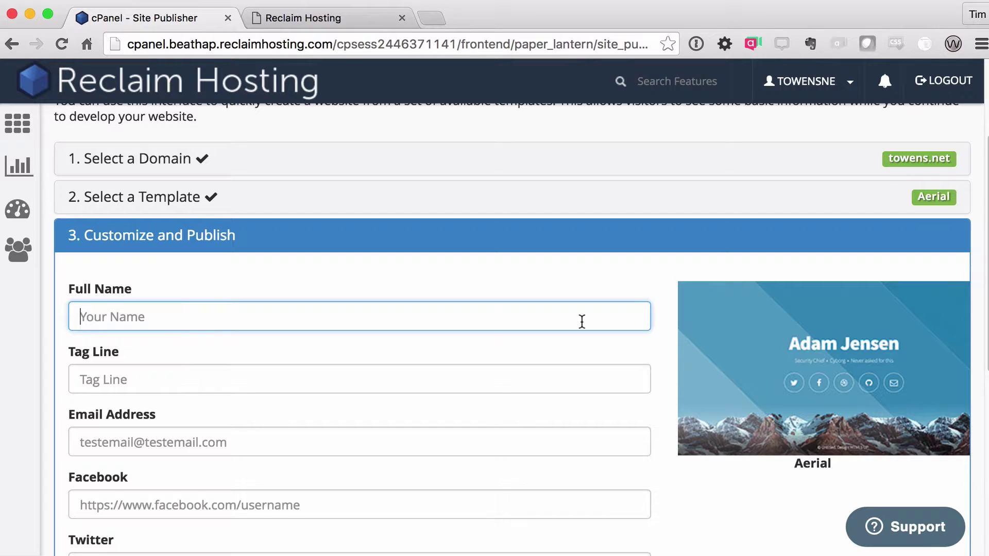
type("Tim Owens")
left_click(81, 380)
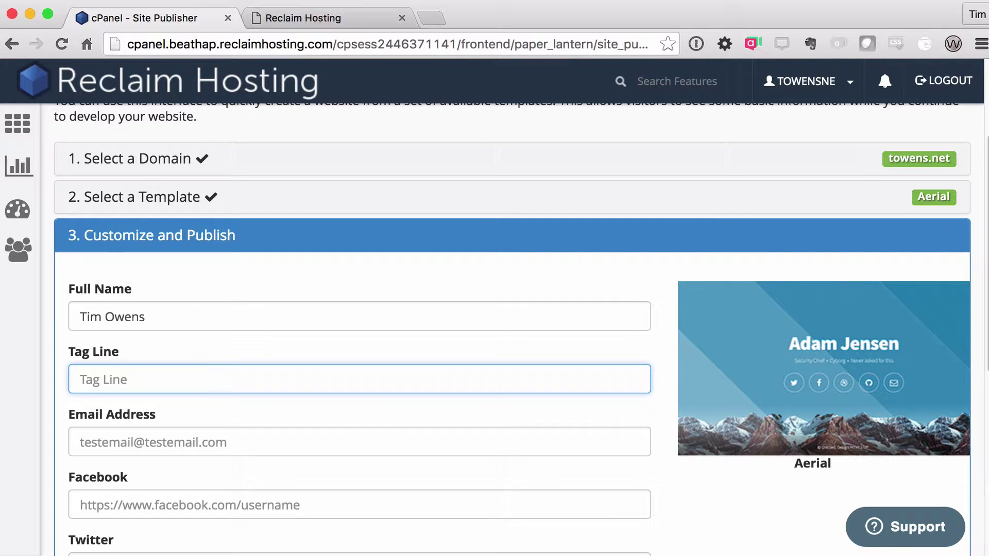
type("Co-Founder at ")
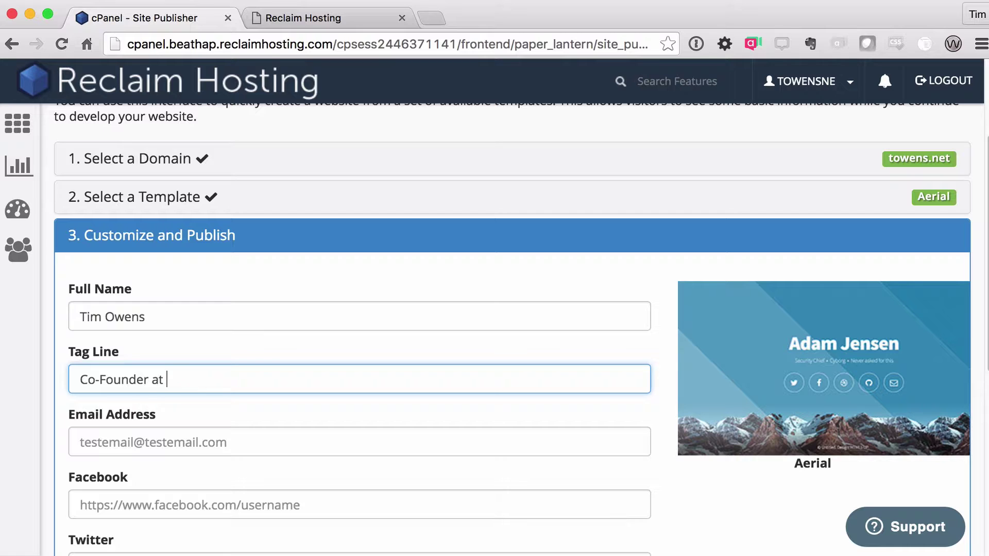
type("Reclaim Hosting")
Step: Fill in the contact e-mail address, correcting a typo along the way
key("Tab")
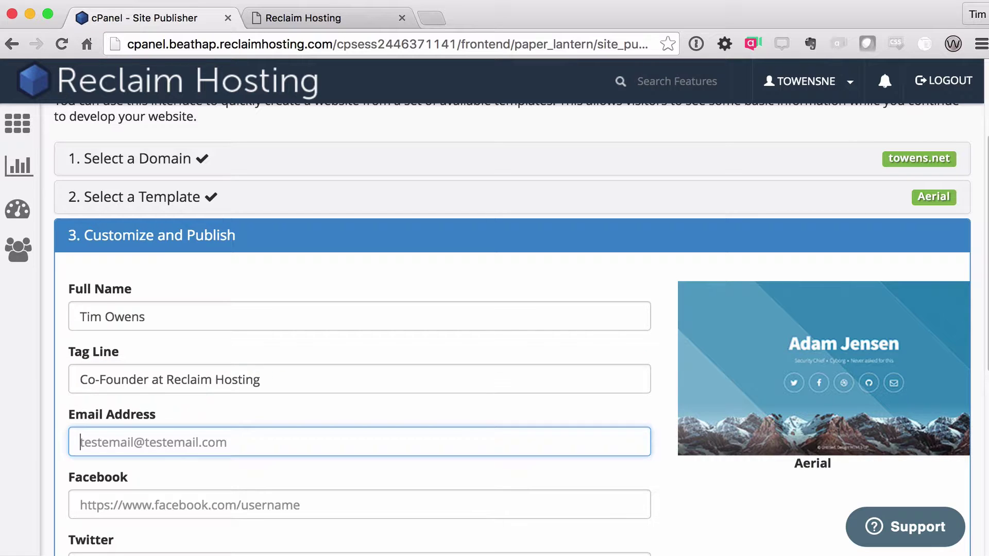
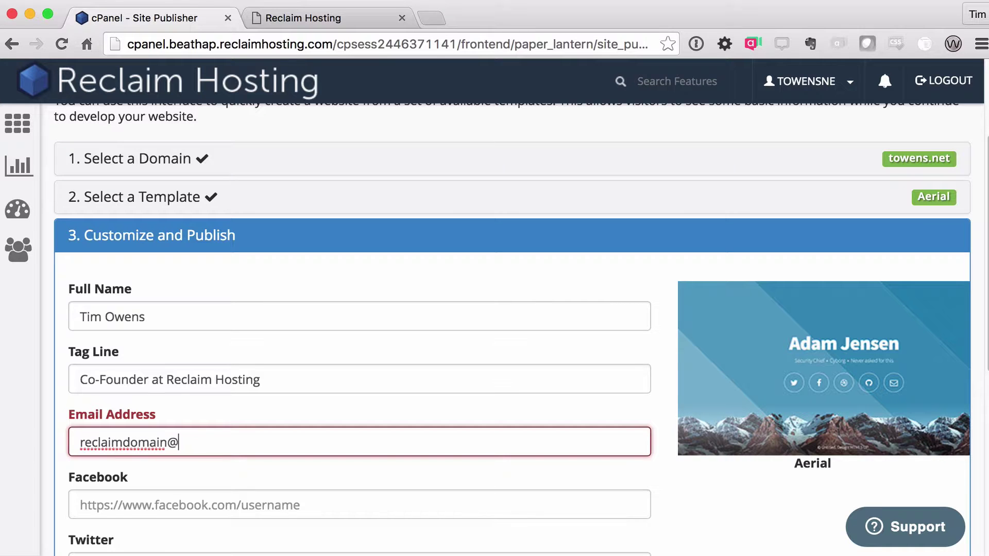
key("Tab")
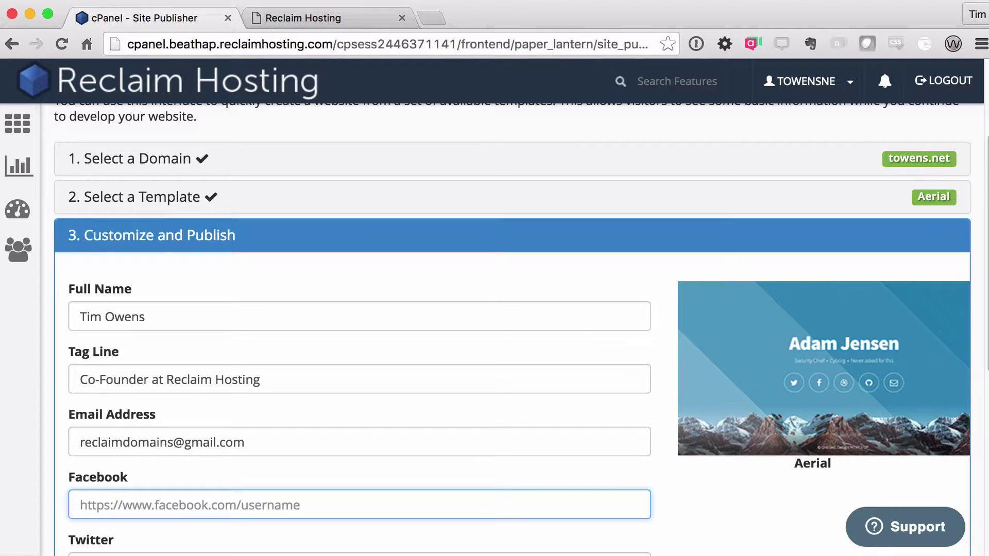
Step: Add the Facebook and Twitter profile URLs, leaving LinkedIn and the Analytics Tracker ID empty
scroll(549, 364, "down", 4)
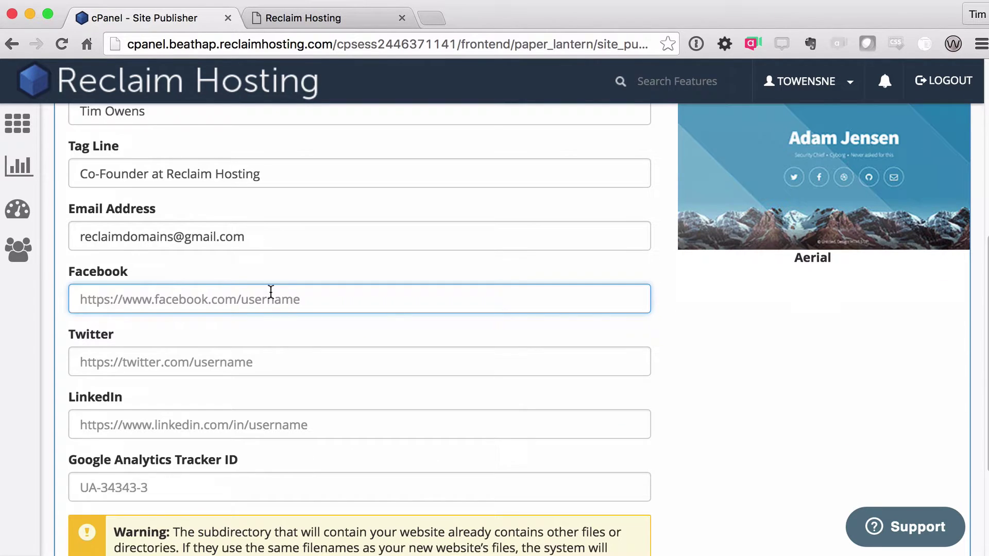
type("https")
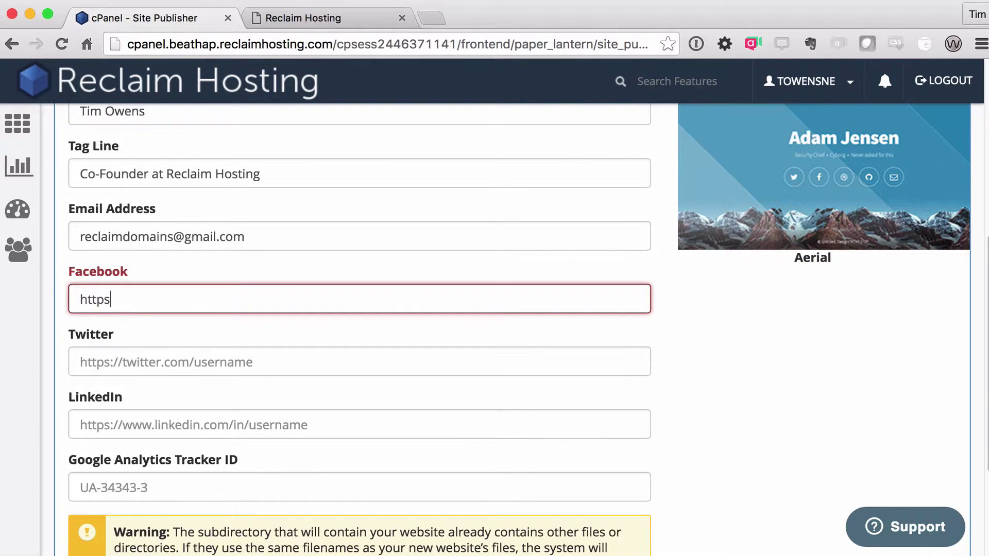
type("://face")
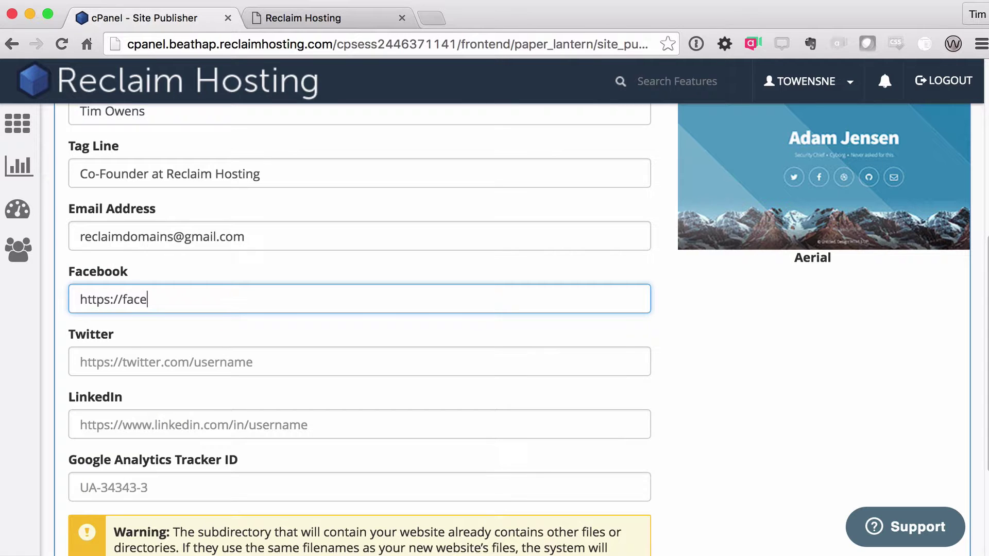
type("book.com/timmmmyboy")
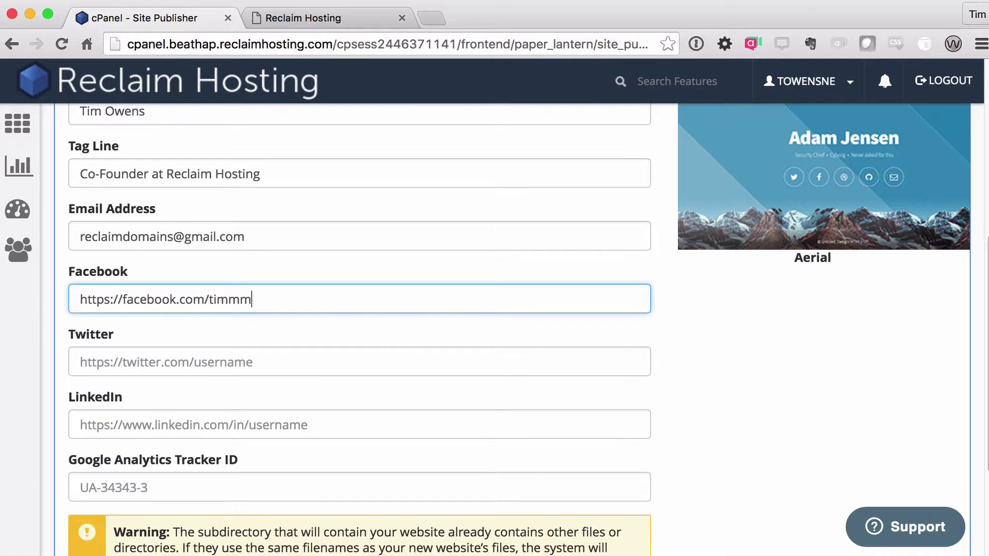
key("Tab")
type("https")
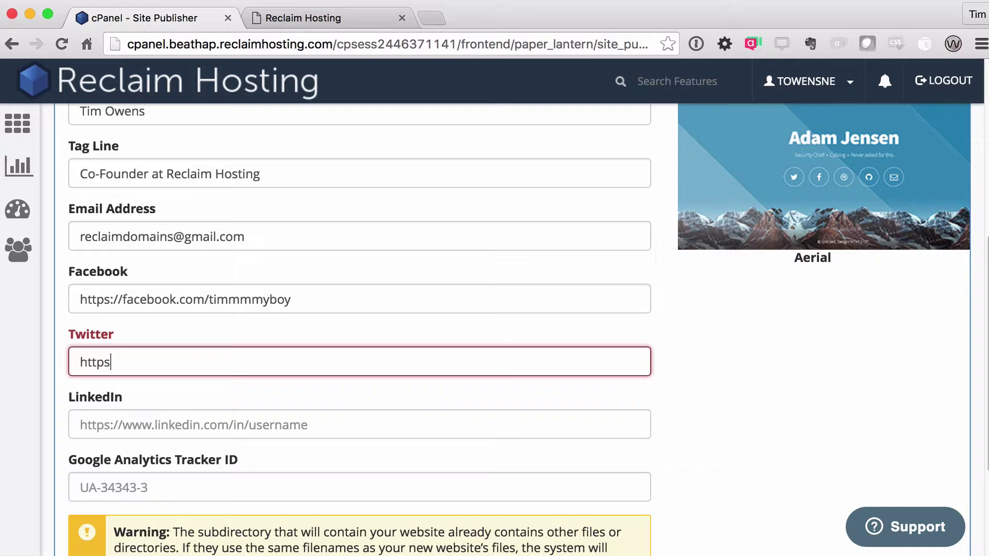
type("://twitter")
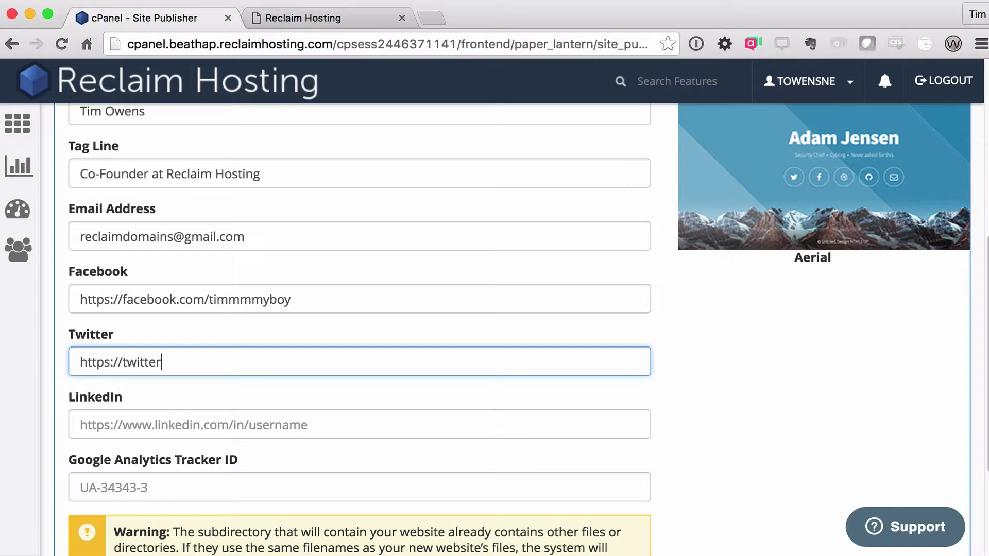
type(".com/timmmmyboy")
left_click(80, 425)
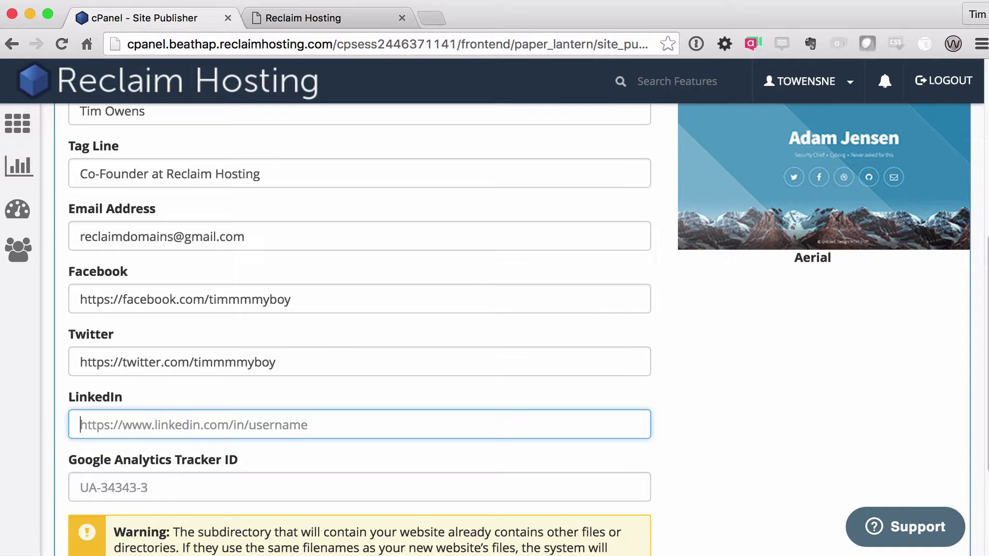
left_click(80, 488)
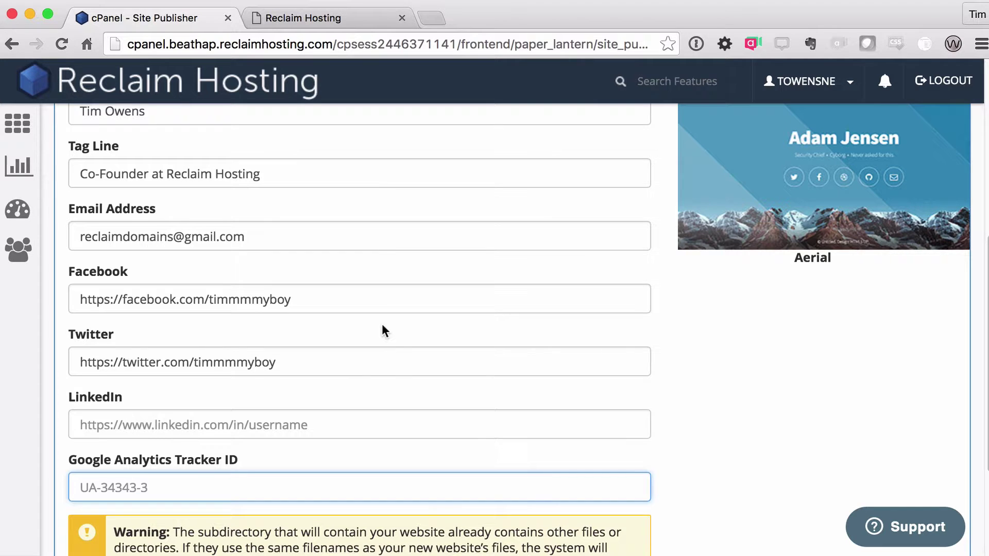
scroll(391, 334, "down", 2)
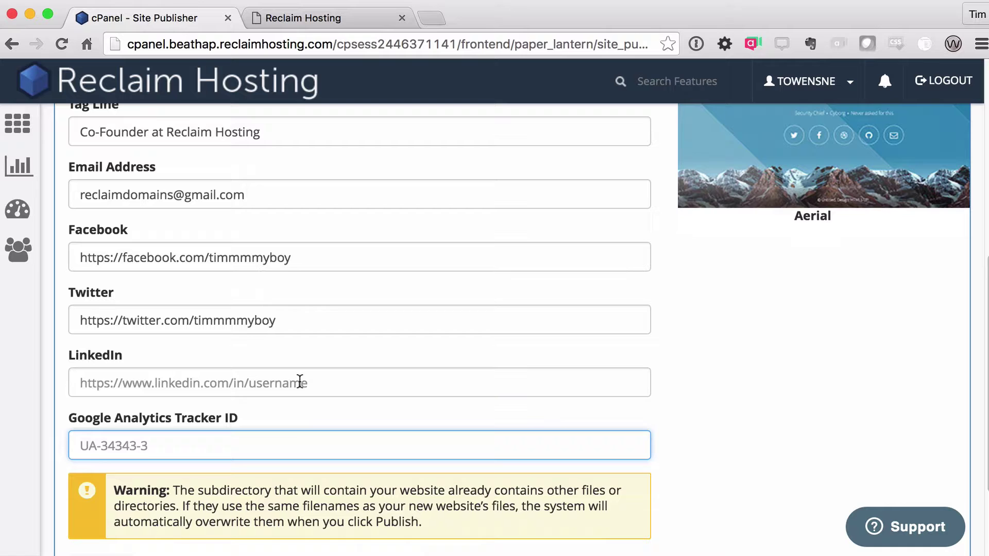
scroll(326, 378, "down", 2)
scroll(355, 393, "down", 2)
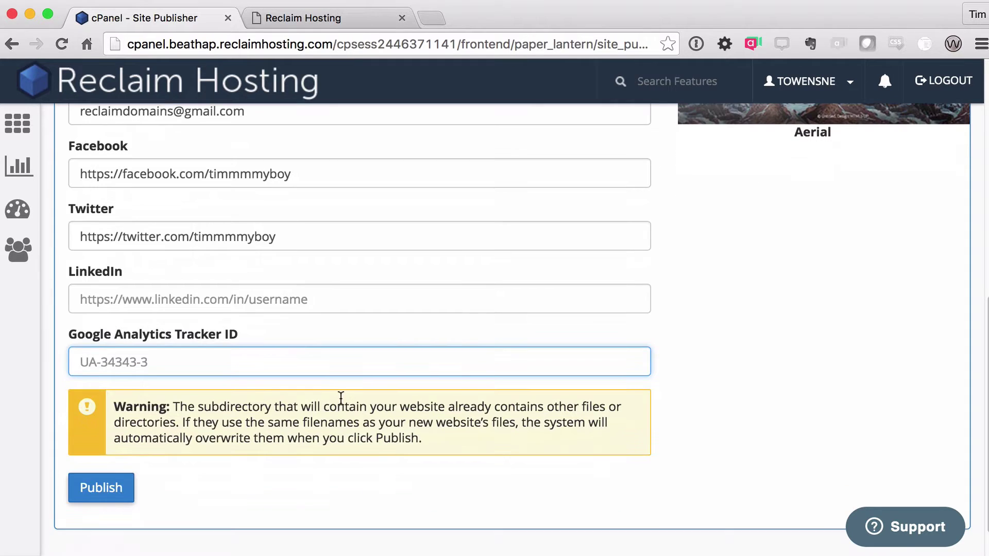
Step: Publish the Aerial site and view the live towens.net page in the other tab
left_click(109, 496)
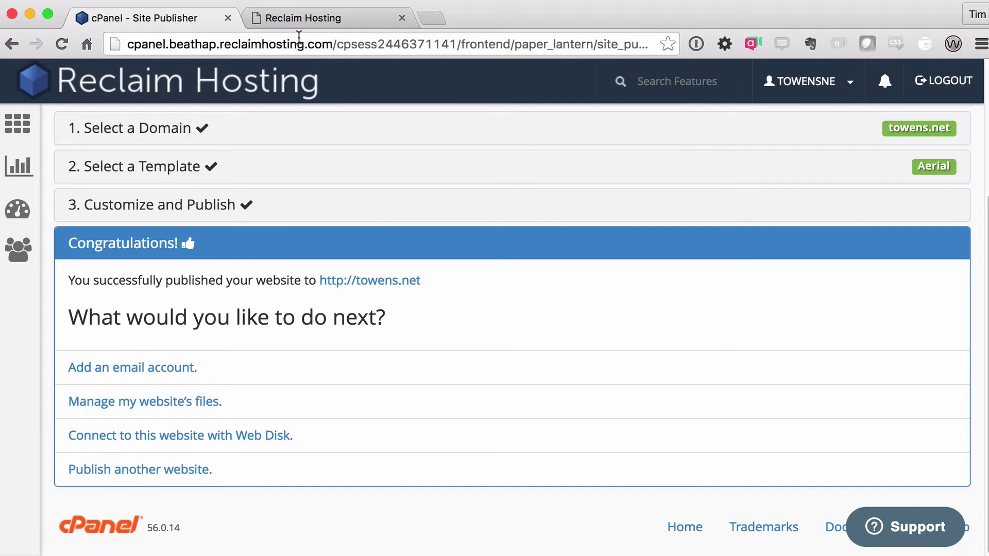
left_click(310, 17)
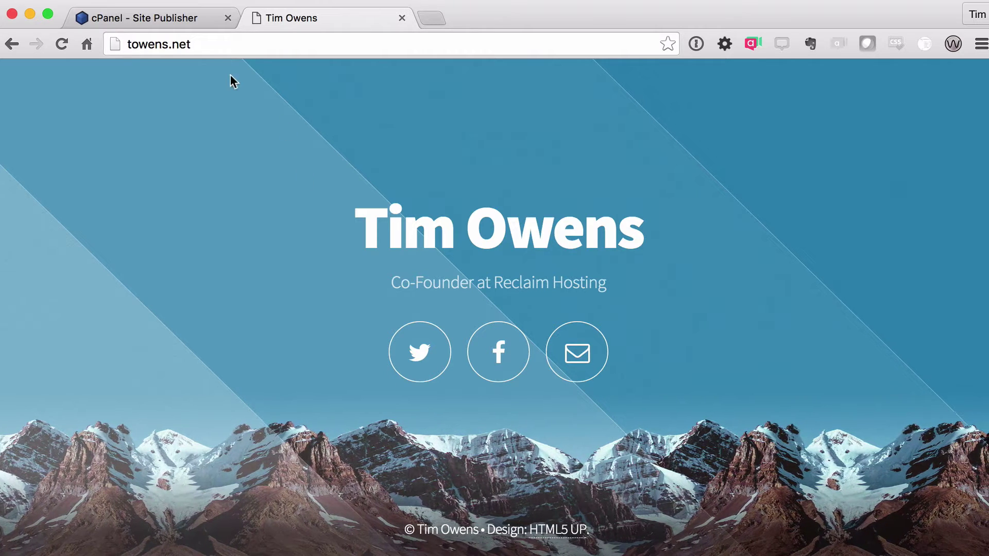
left_click(170, 20)
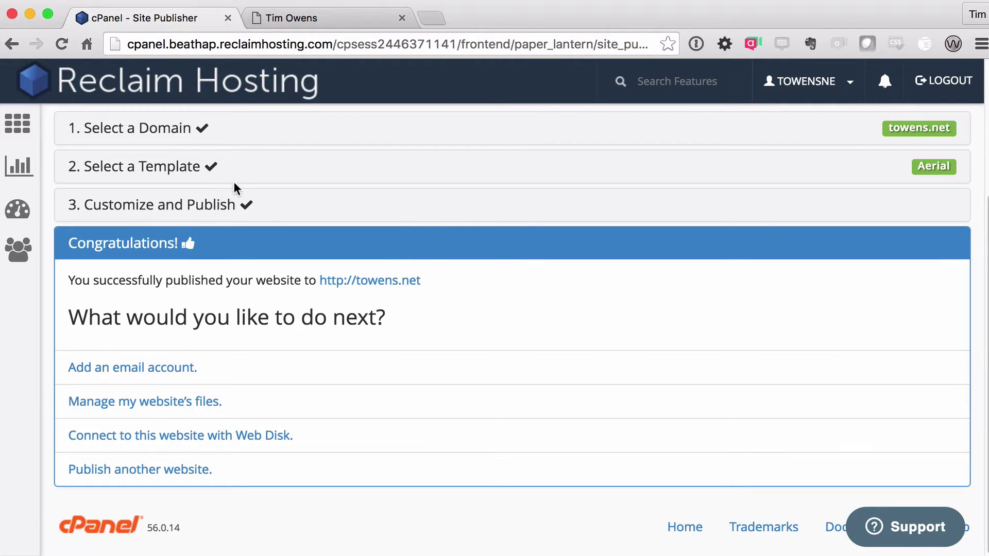
left_click(196, 168)
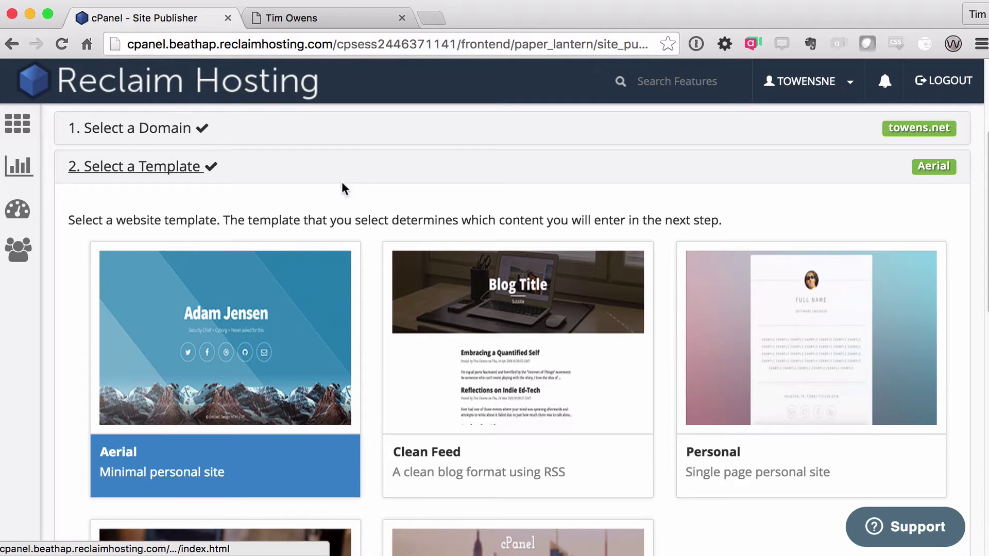
scroll(344, 188, "down", 3)
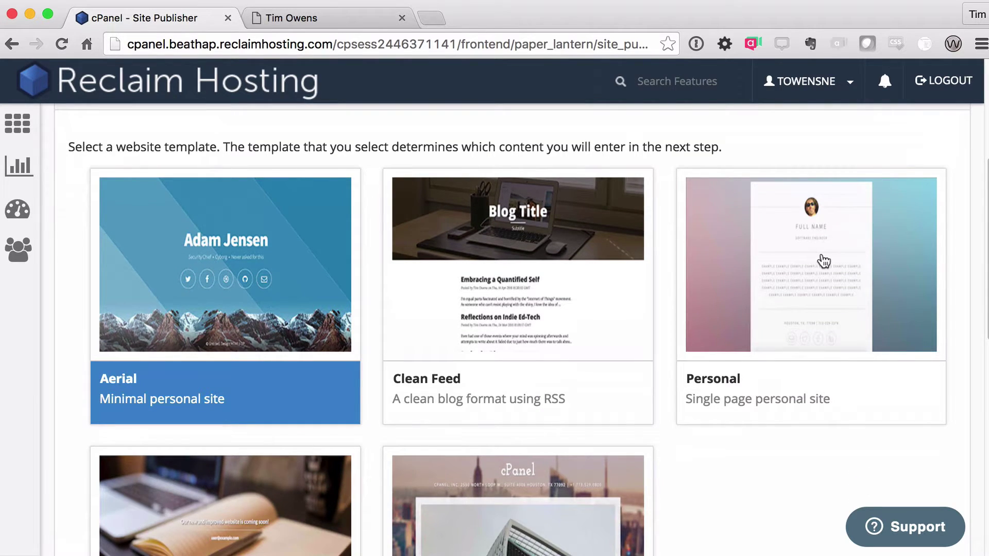
left_click(824, 261)
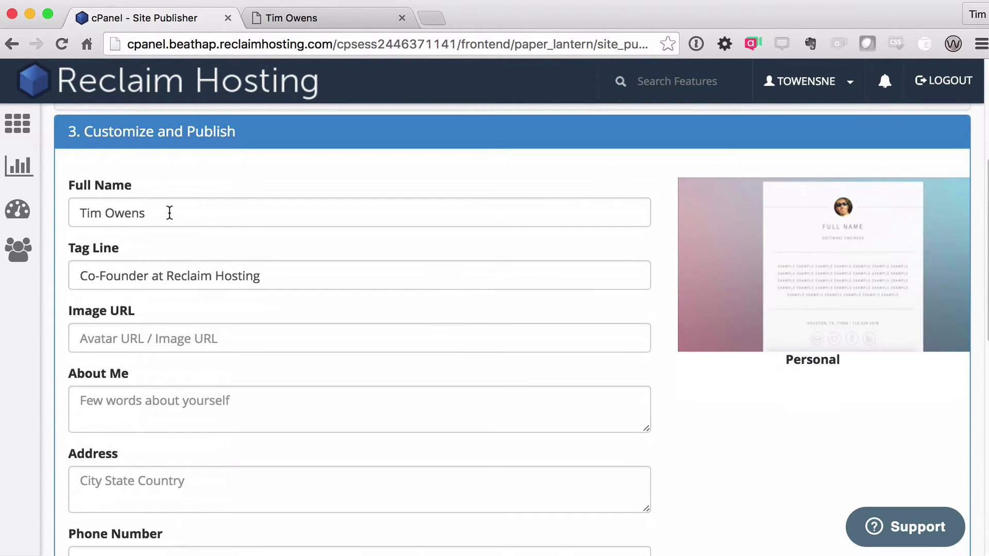
left_click(170, 213)
left_click(291, 280)
scroll(252, 322, "down", 2)
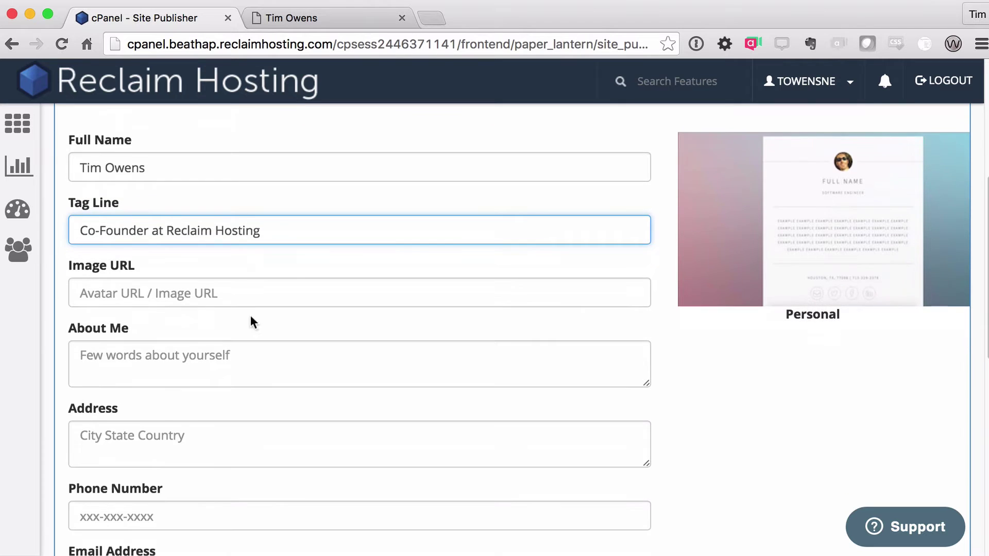
scroll(252, 322, "down", 1)
left_click(185, 339)
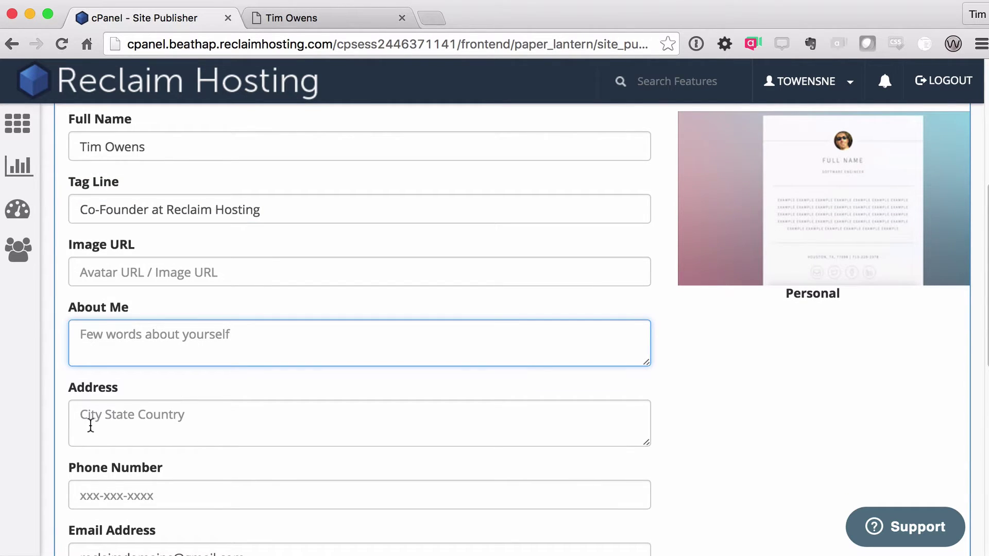
scroll(143, 415, "down", 3)
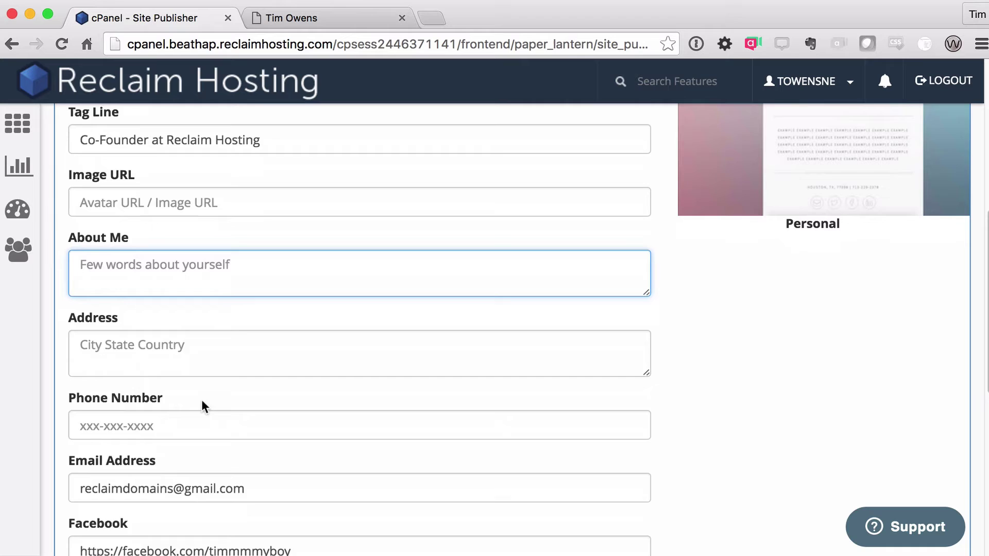
scroll(203, 407, "down", 2)
left_click(319, 459)
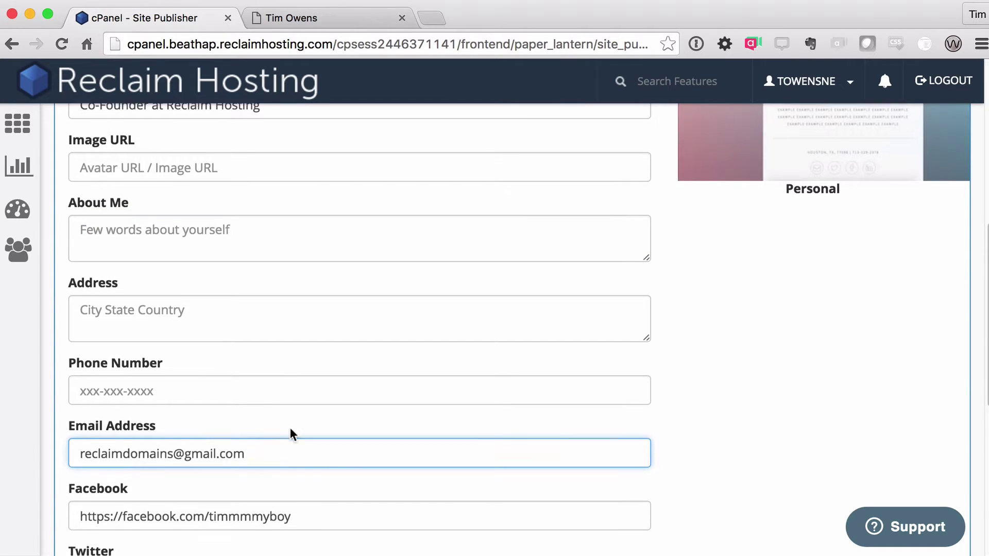
scroll(292, 434, "down", 3)
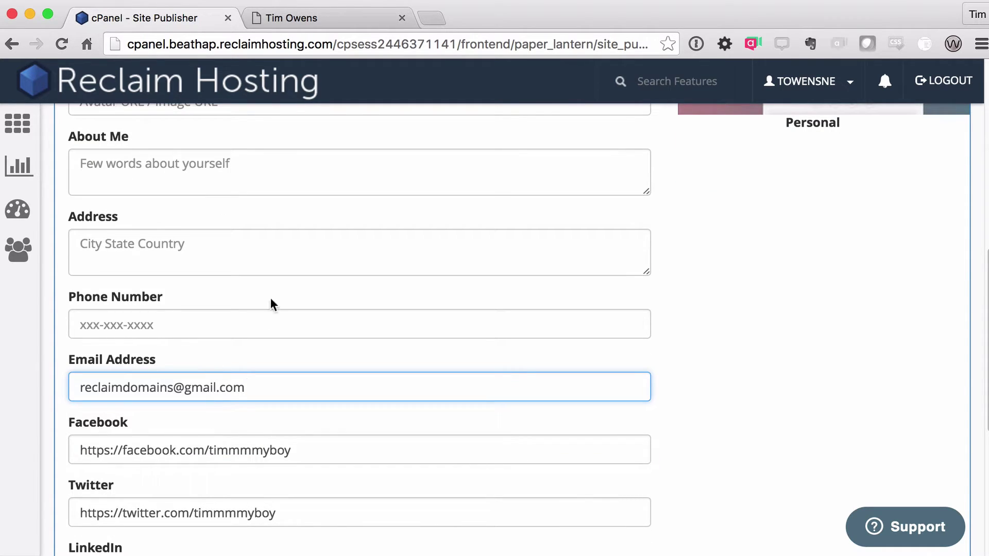
scroll(245, 355, "up", 5)
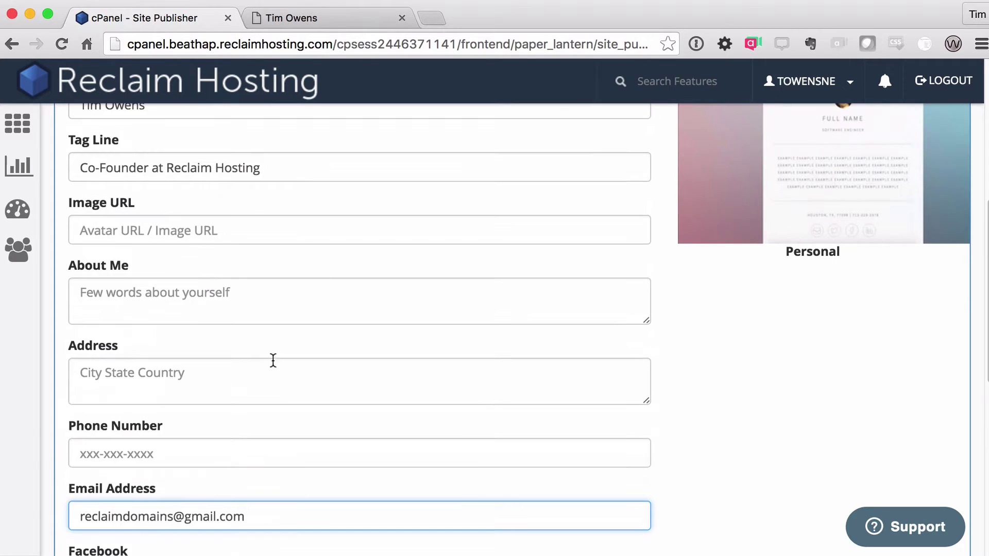
scroll(330, 345, "up", 5)
scroll(187, 227, "up", 1)
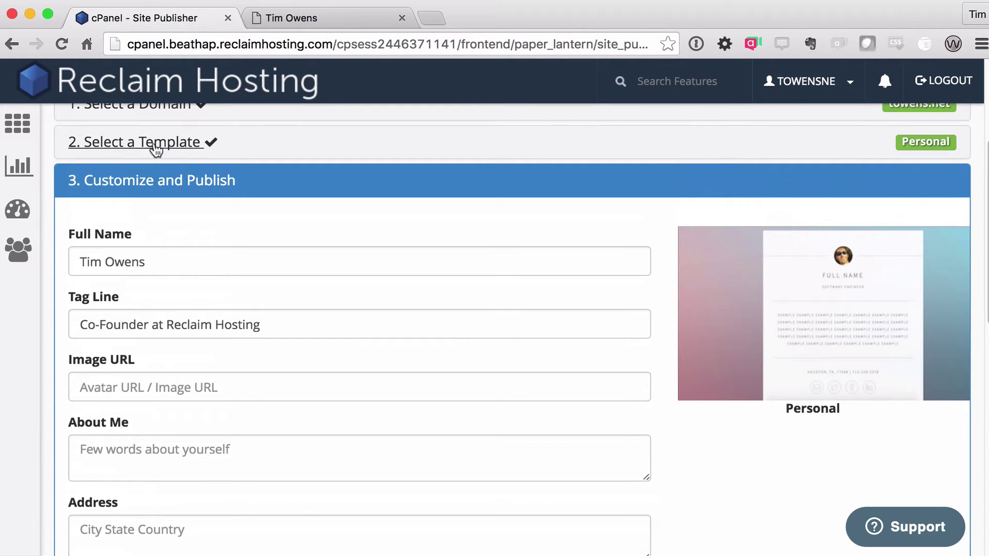
left_click(156, 146)
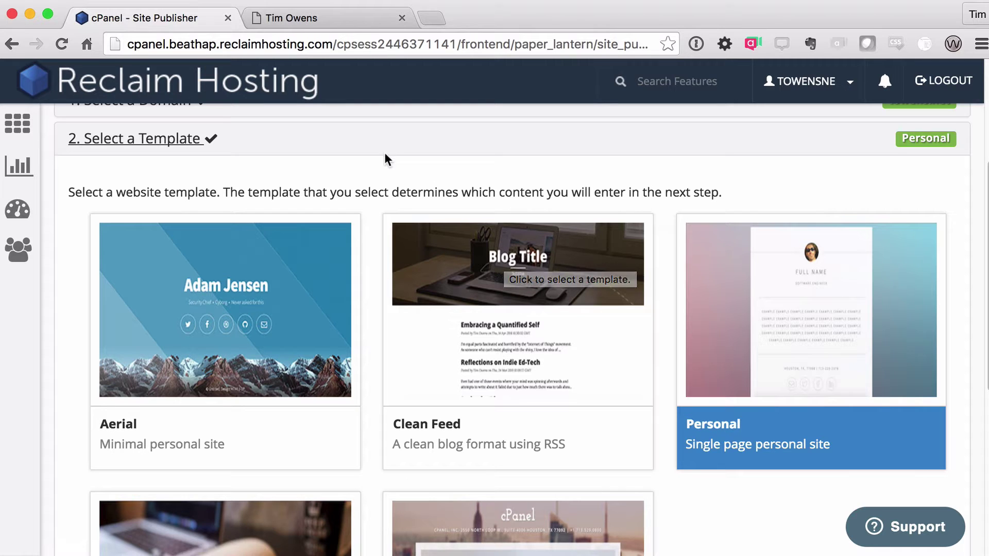
left_click(321, 20)
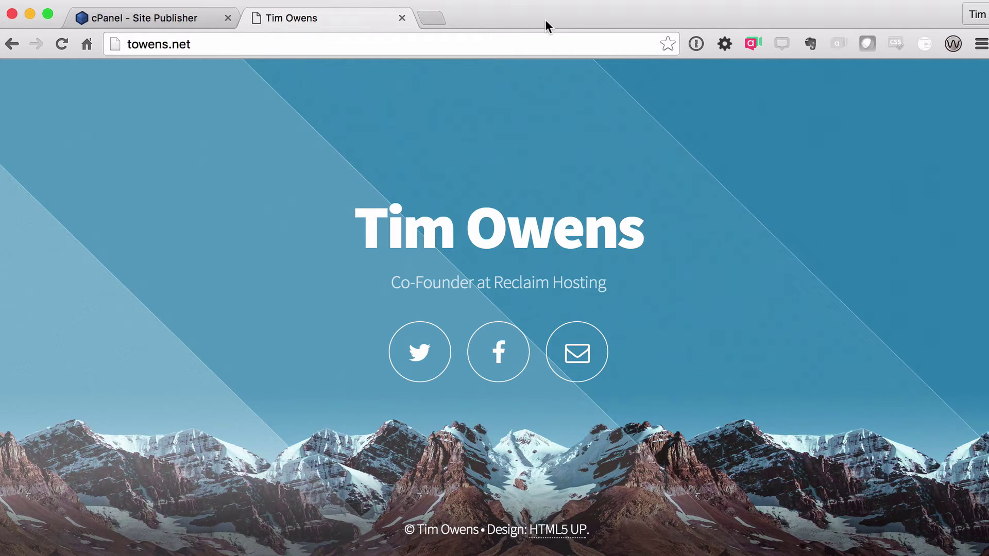